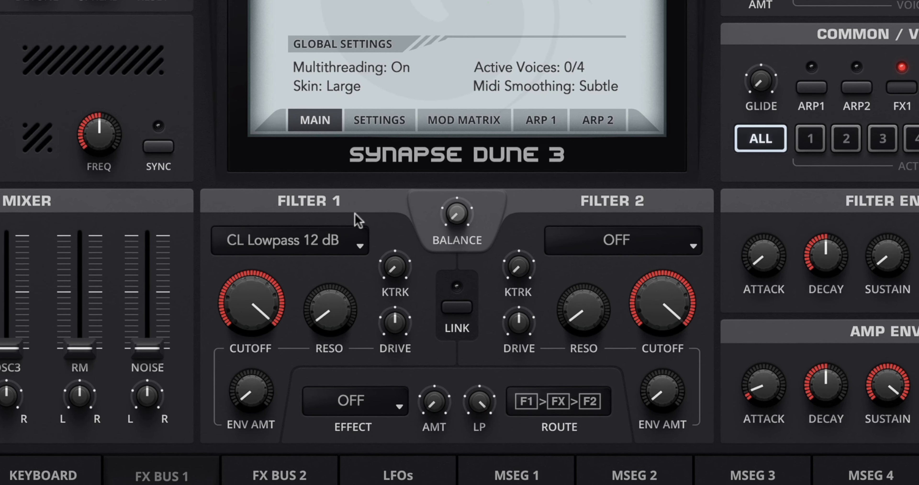
Set the balance between the two filters to 7 % F1 and view the available Filter 2 types.
left_click_drag(457, 218, 458, 165)
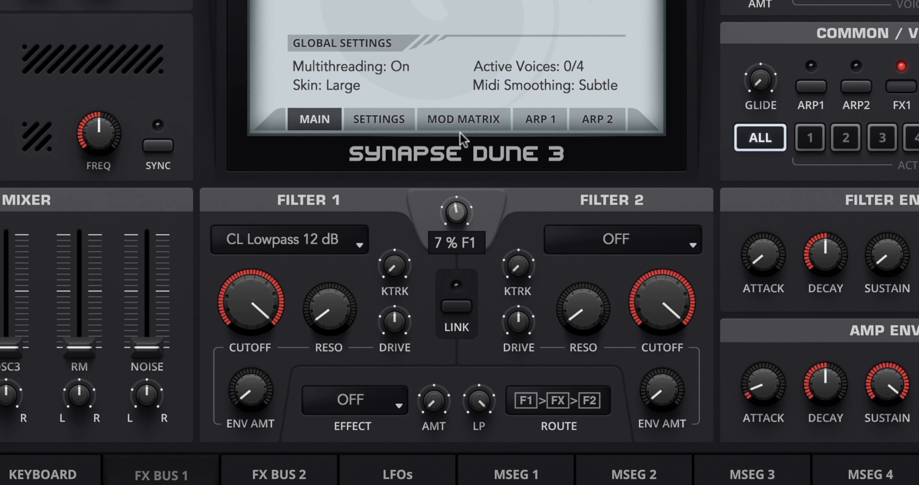
left_click(643, 239)
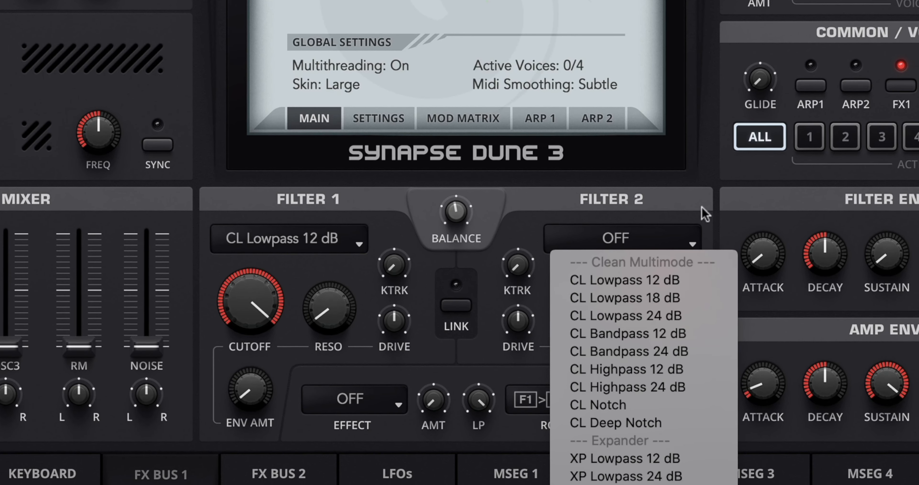
left_click(699, 214)
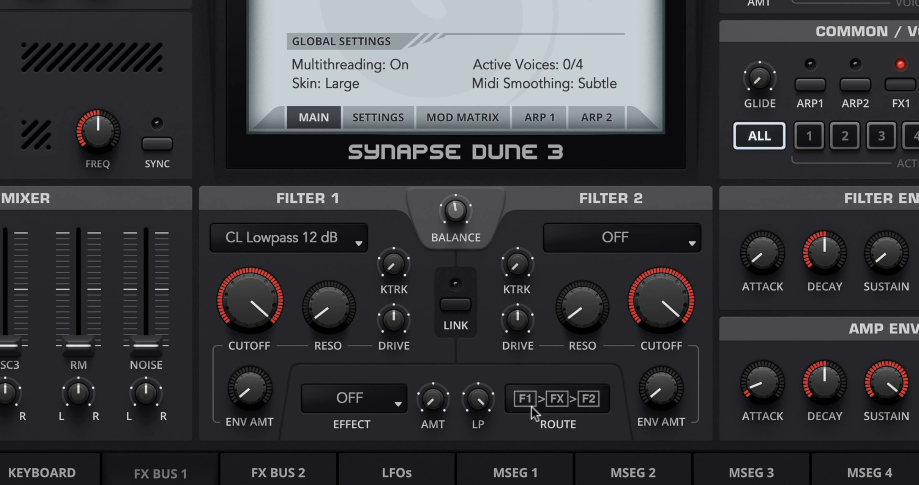
Look at the filter effect types and the available filter and effect routing options.
left_click(387, 398)
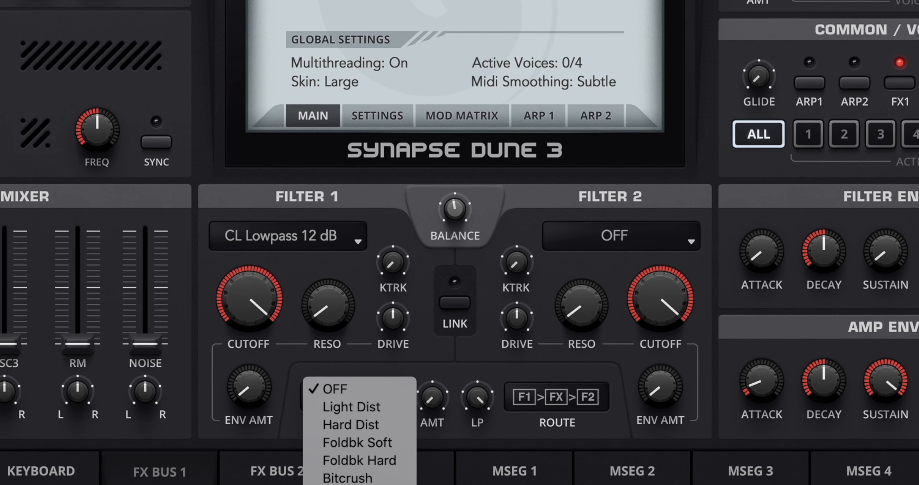
left_click(467, 370)
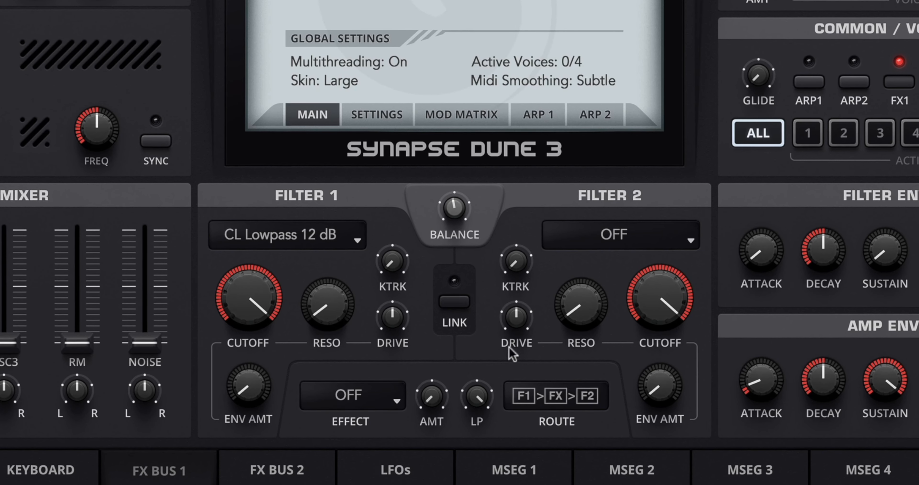
left_click(551, 396)
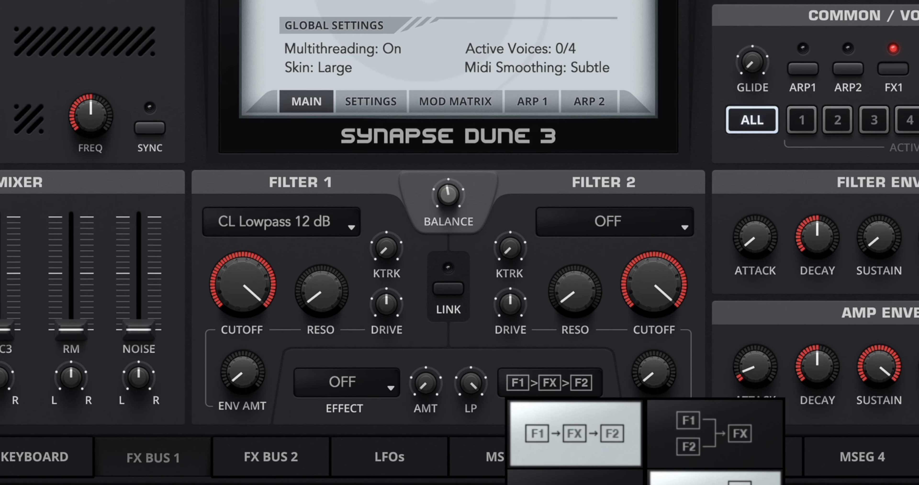
left_click(655, 376)
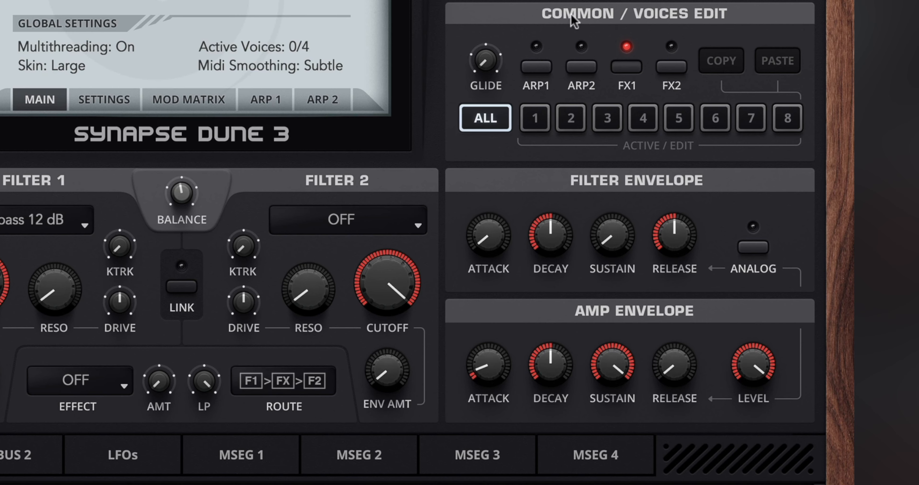
Toggle the ARP1 and FX1 switches and restore them, then turn the glide amount down to its minimum.
left_click(537, 67)
left_click(621, 67)
left_click(621, 67)
left_click(538, 67)
left_click_drag(483, 57, 417, 231)
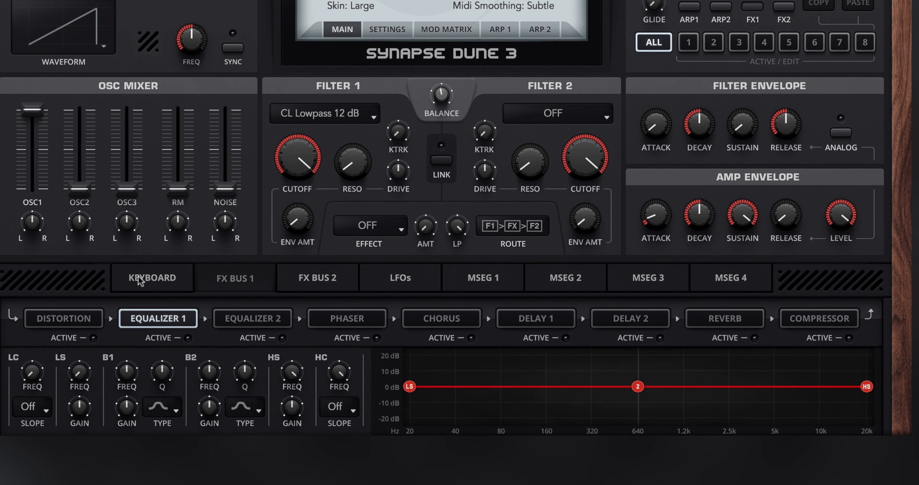
View the on-screen keyboard and the FX Bus 1 effects chain.
left_click(141, 280)
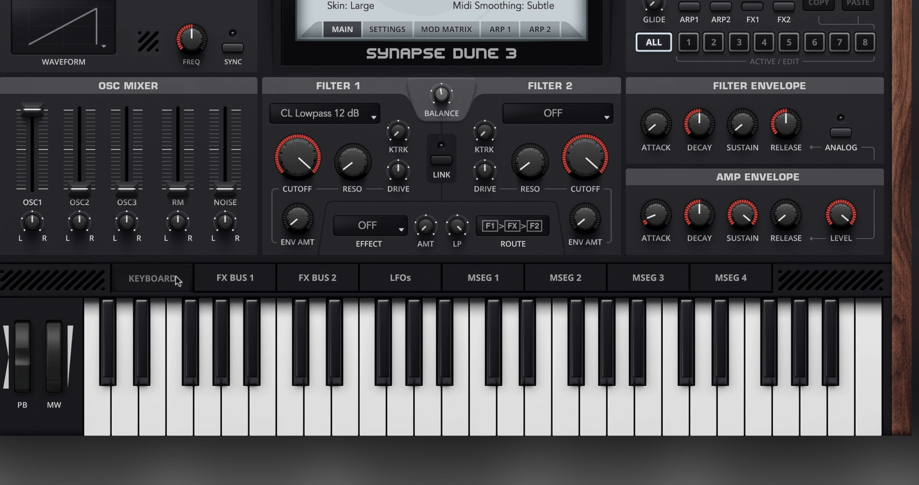
left_click(237, 278)
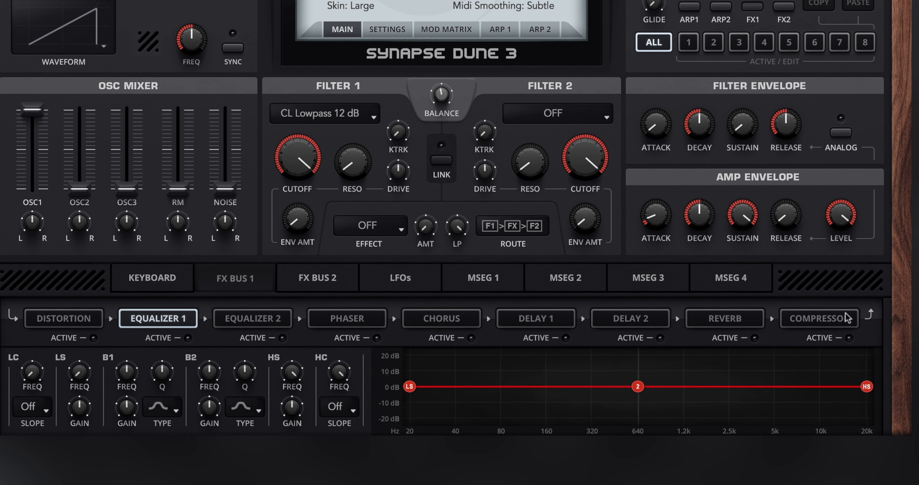
Look through the FX Bus 2 modules, including both equalizers, phaser and chorus, and try moving Delay 2 to Delay 1's slot.
left_click(338, 287)
left_click(175, 317)
left_click(279, 317)
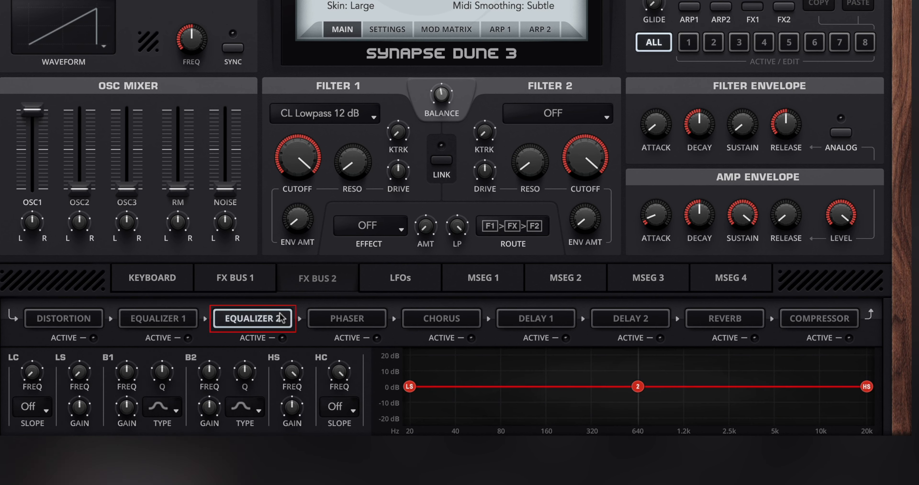
left_click(355, 319)
left_click(443, 319)
left_click(636, 318)
left_click_drag(637, 318, 539, 318)
View the LFO controls and the MSEG 1 envelope editor.
left_click(413, 273)
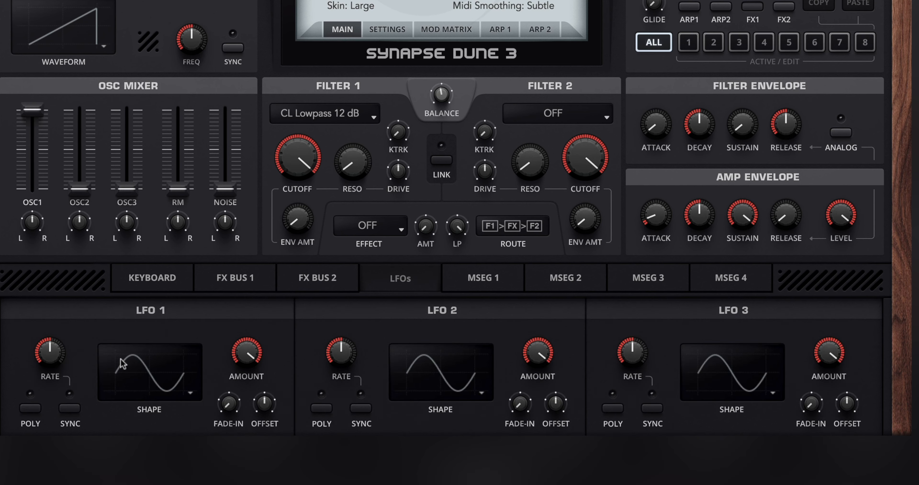
left_click(465, 272)
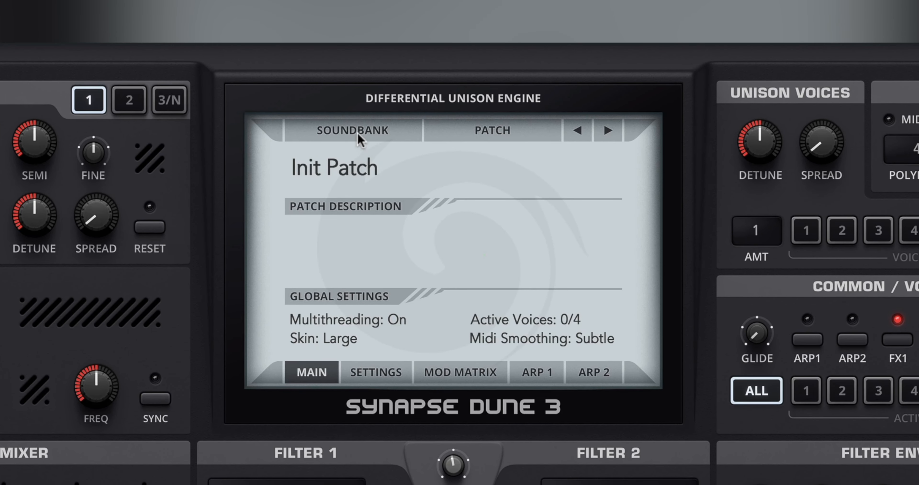
Browse the soundbanks, examining the categories of the DUNE 2 Factory bank.
left_click(358, 136)
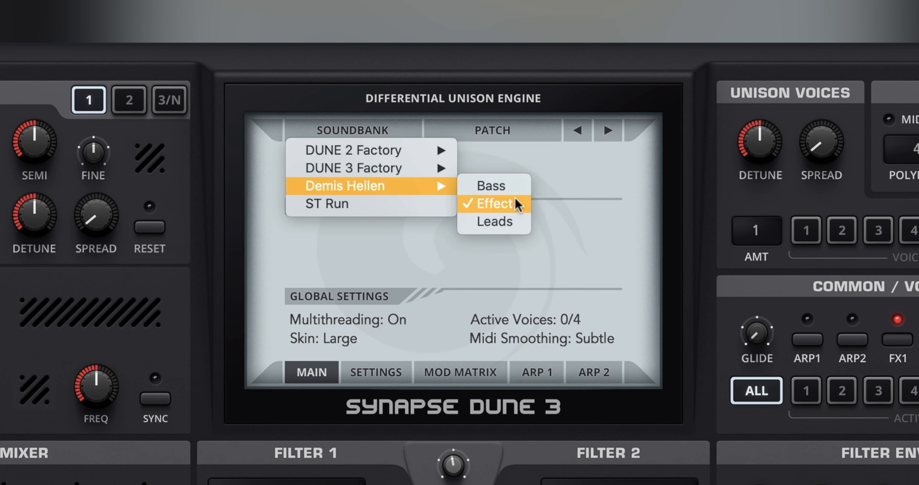
mouse_move(446, 151)
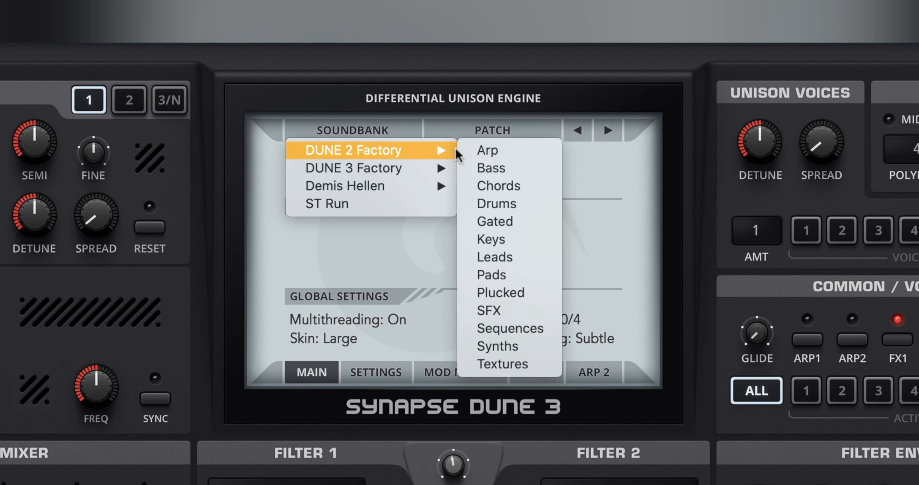
left_click(618, 97)
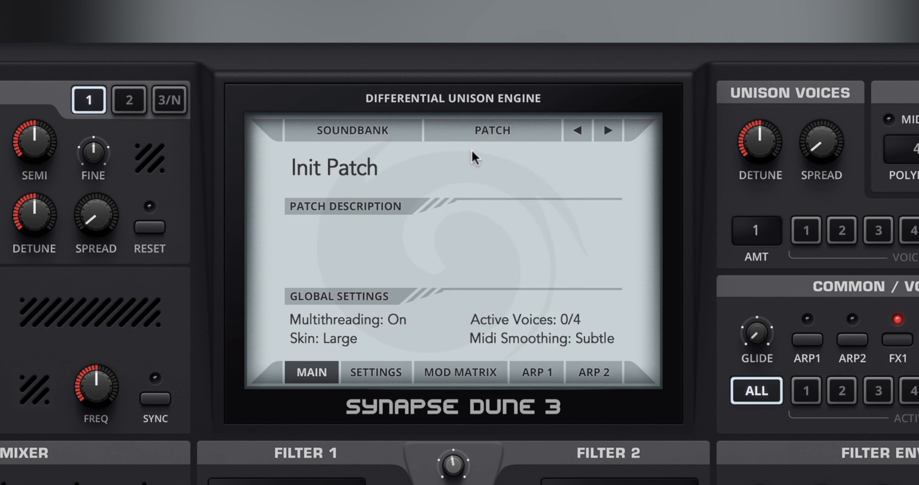
Review the patch commands and the settings page with the velocity and pitch bend options.
left_click(487, 126)
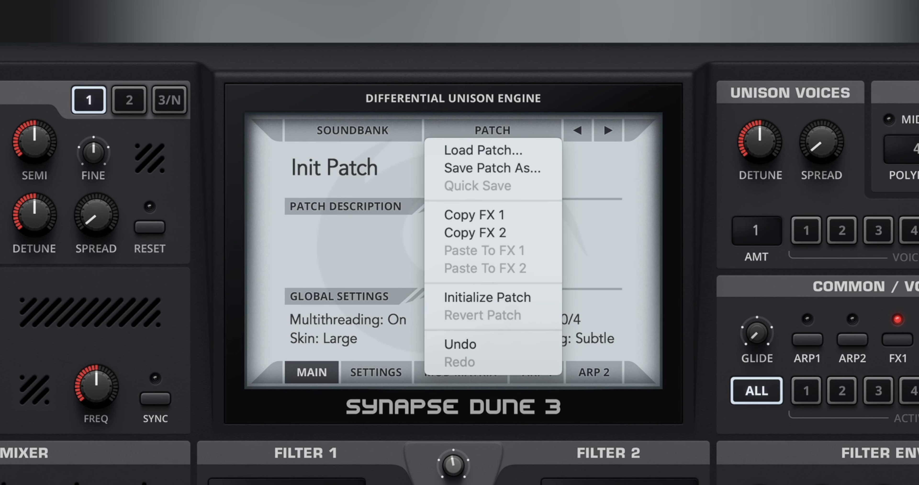
left_click(429, 98)
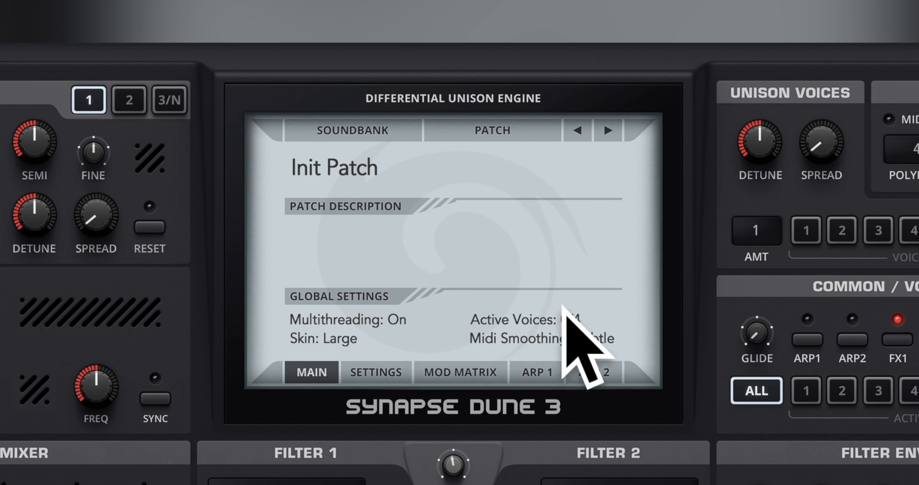
left_click(394, 375)
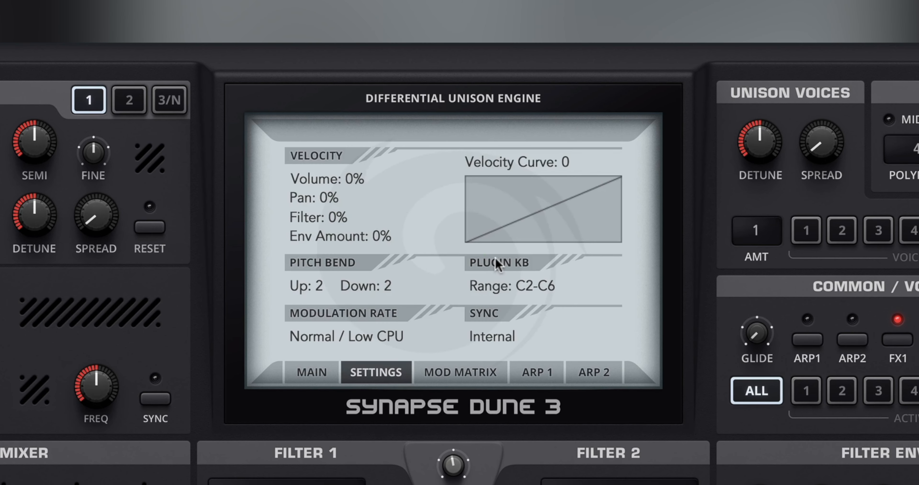
In the first mod matrix slot, route MWheel to Filter 1 Cutoff with an amount of +100.
left_click(461, 373)
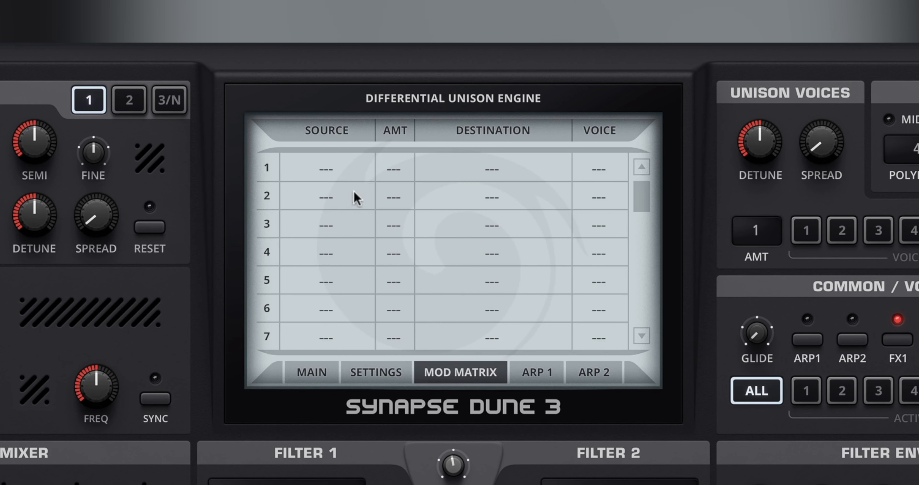
left_click(345, 168)
left_click(342, 298)
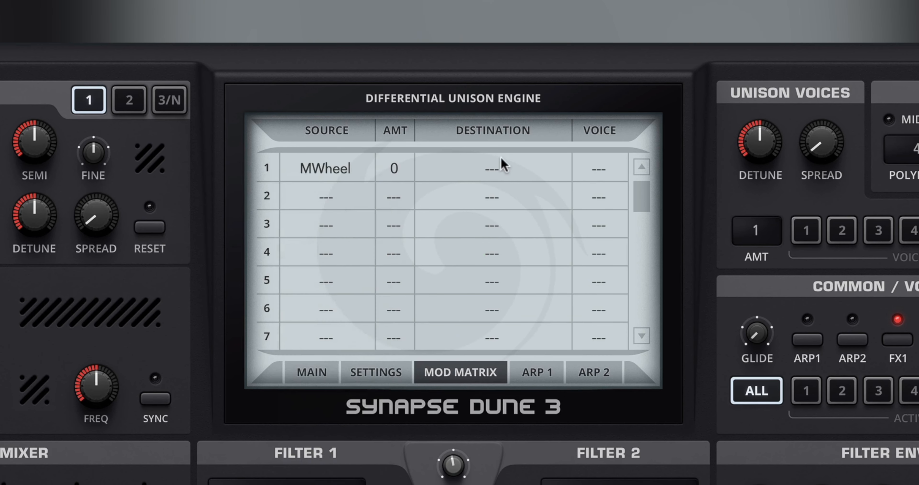
left_click(500, 167)
mouse_move(498, 298)
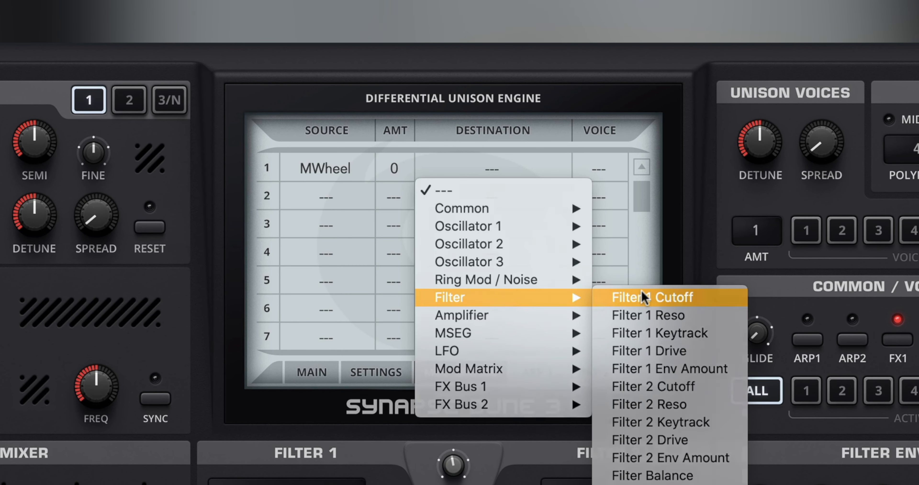
left_click(623, 299)
left_click_drag(403, 175, 418, 75)
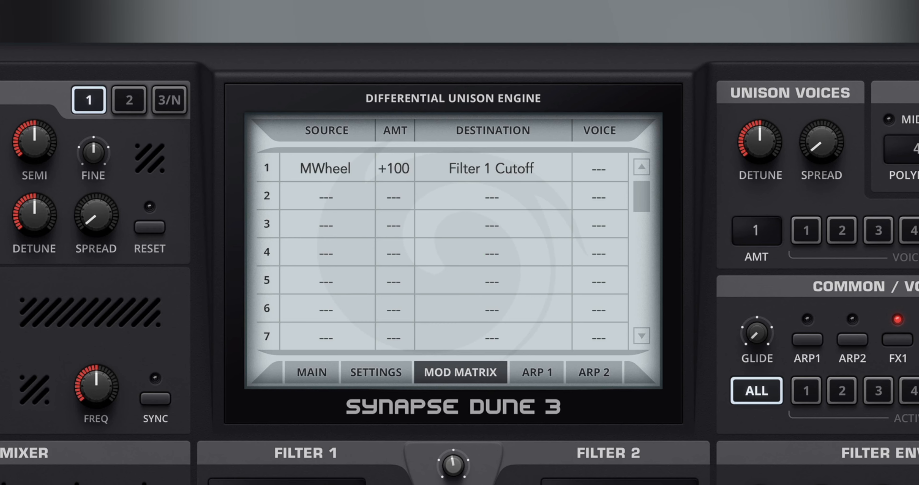
Reset the first mod matrix slot's amount to 0 and clear its source and destination.
double_click(390, 168)
left_click(324, 169)
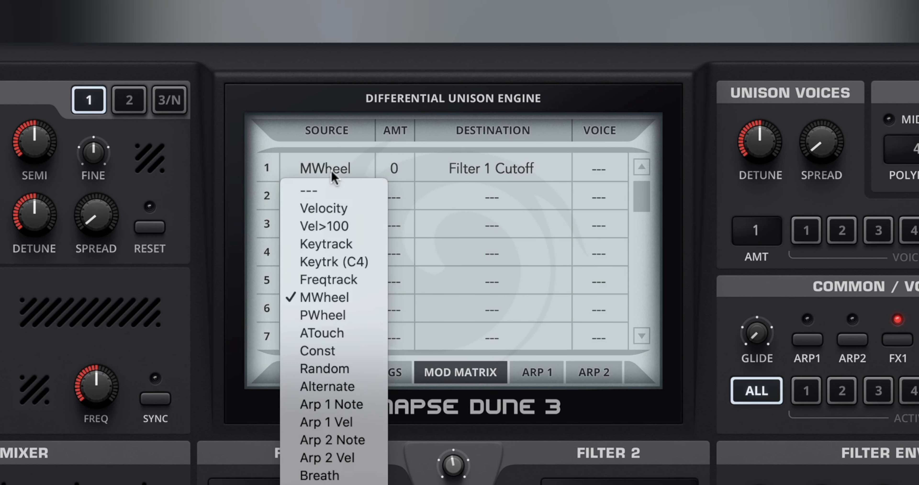
left_click(321, 191)
left_click(494, 174)
left_click(481, 192)
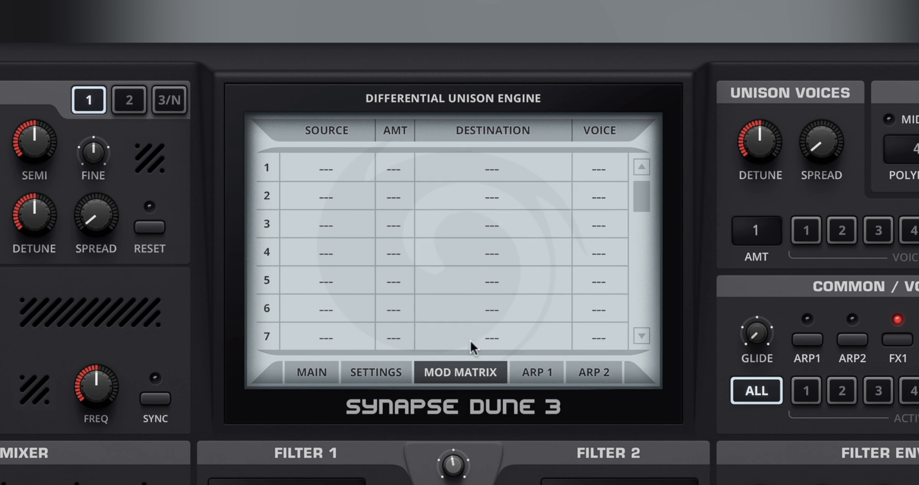
Set the velocity of step 4 in the Arp 1 step sequencer to 99 and check its presets.
left_click(517, 372)
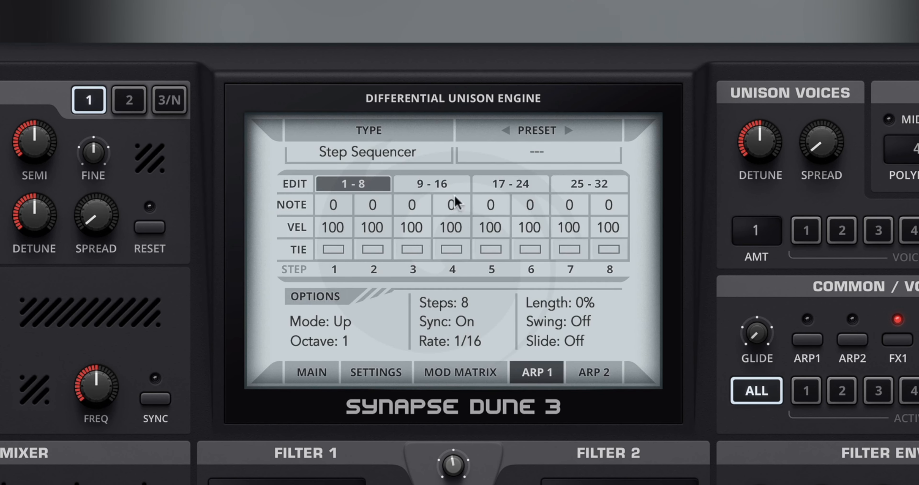
scroll(433, 235, "down", 1)
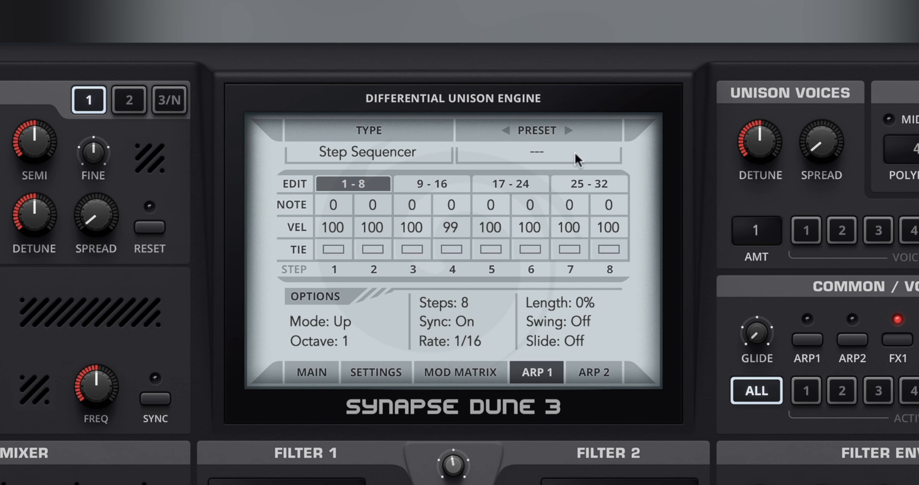
left_click(544, 132)
left_click(638, 154)
View the Arp 2 page and oscillators 2 and 3/N, returning to the main page and oscillator 1.
left_click(578, 373)
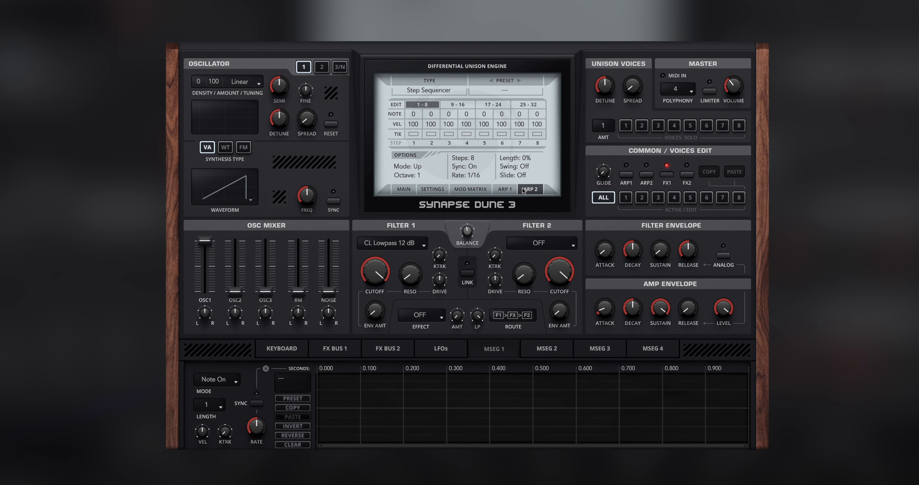
left_click(404, 190)
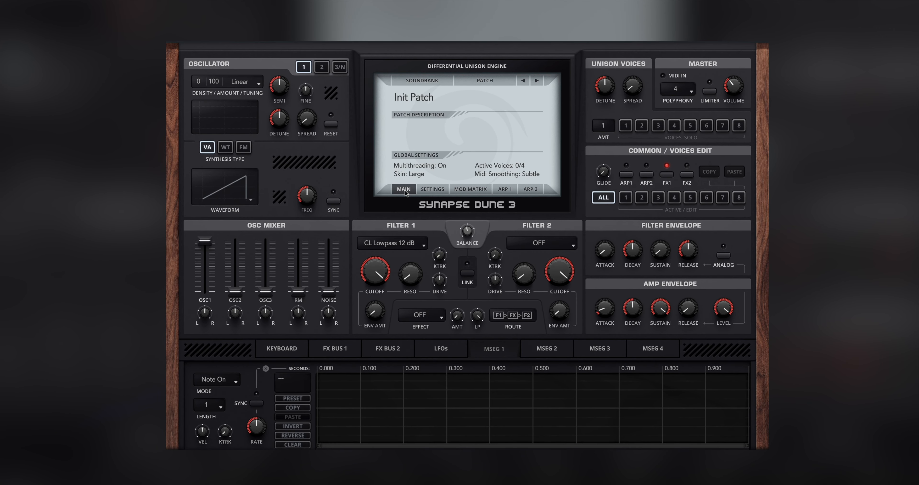
left_click(319, 68)
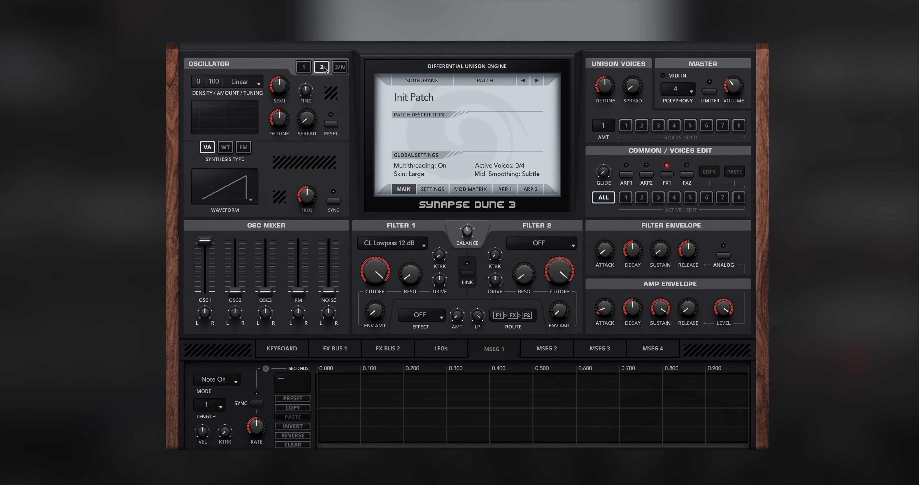
left_click(336, 67)
left_click(304, 68)
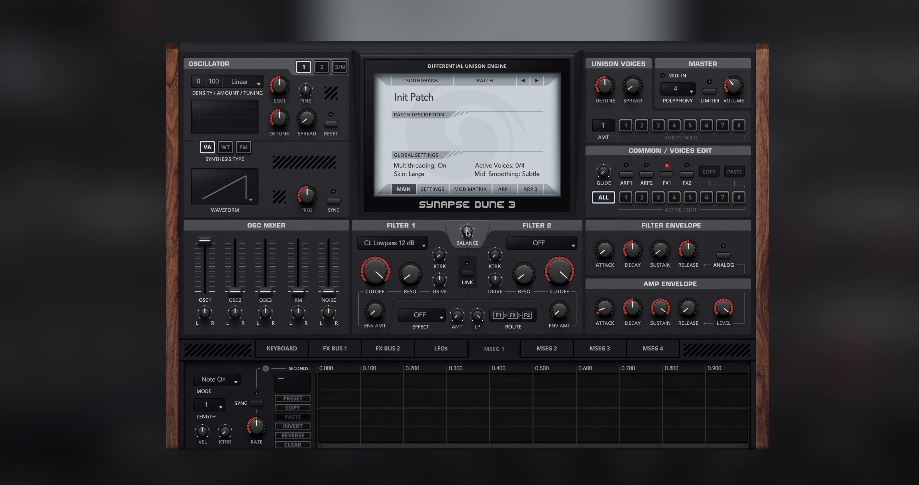
Turn the filter balance down to its minimum and look through the available Filter 1 types.
left_click_drag(467, 233, 446, 309)
left_click(404, 244)
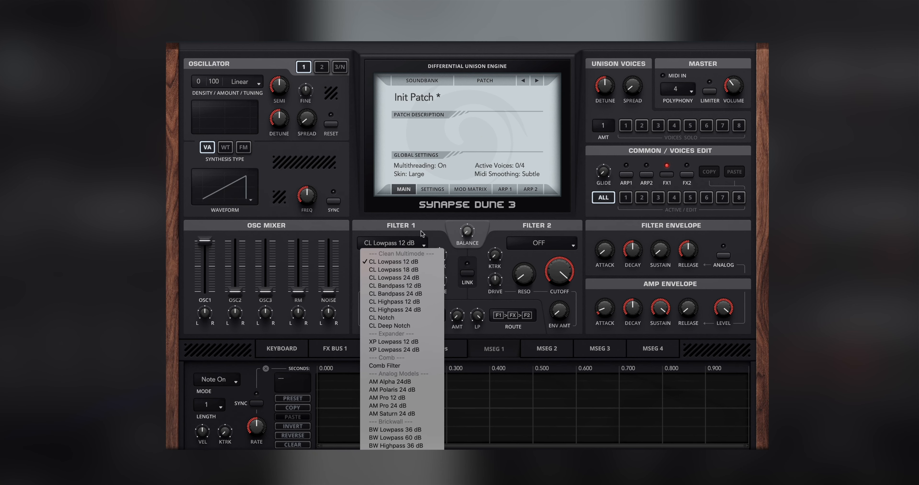
left_click(422, 233)
left_click(393, 244)
left_click(434, 232)
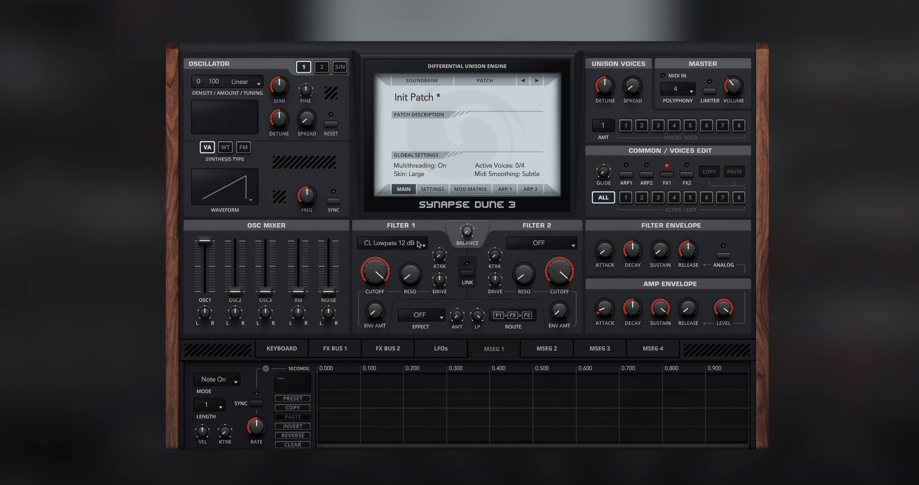
left_click(419, 244)
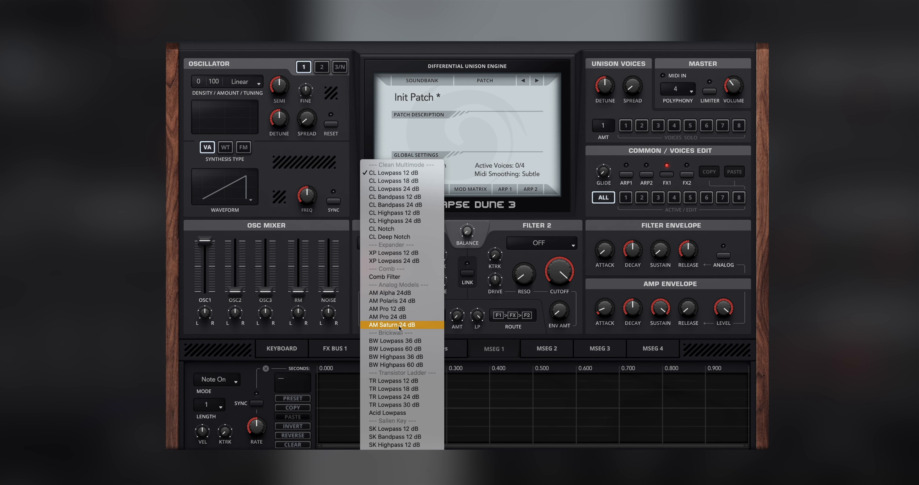
left_click(468, 248)
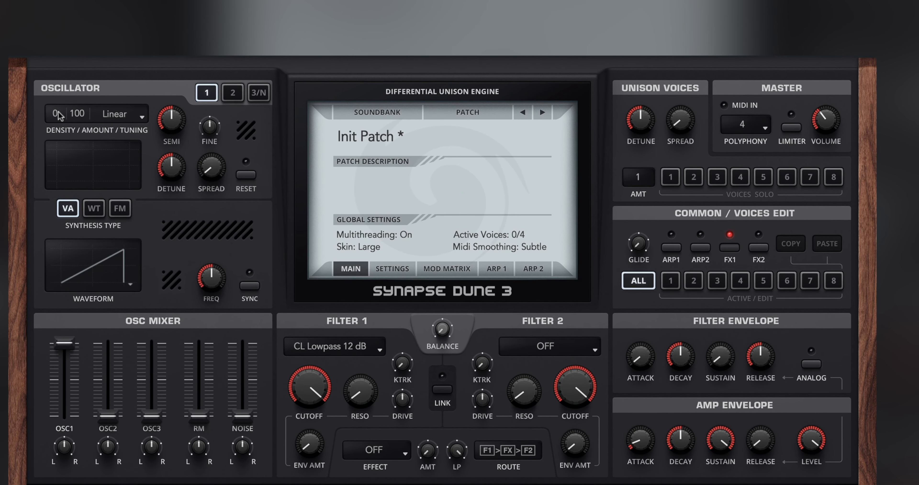
Set oscillator 1's density to 1 and look through its available VA waveforms.
left_click_drag(60, 109, 60, 107)
left_click(115, 274)
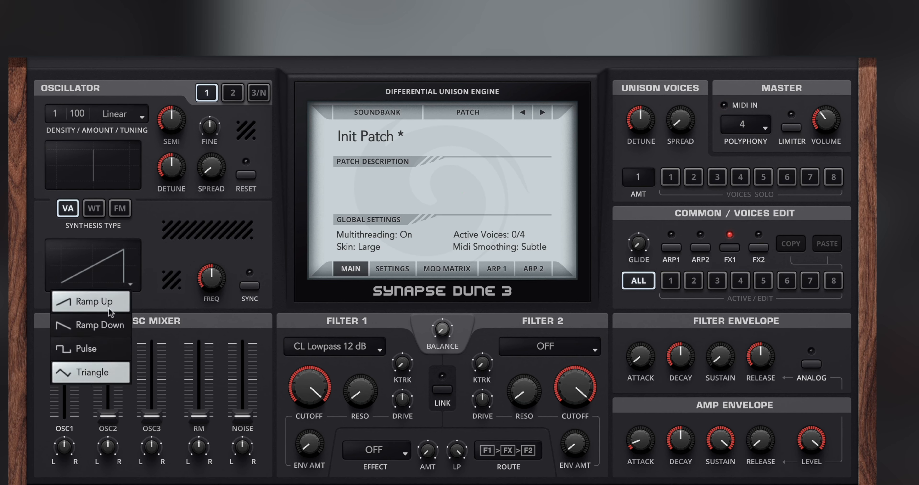
left_click(189, 217)
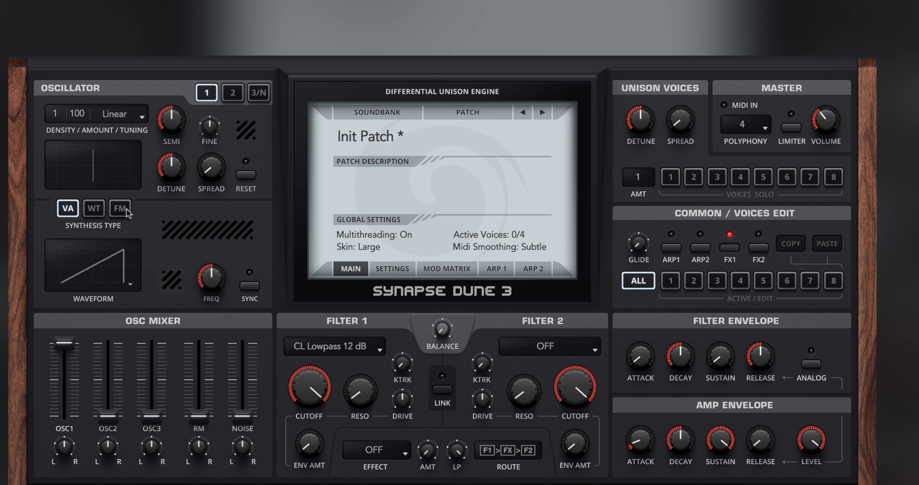
View oscillator 1's WT synthesis type with its wavetable list and the FM type, returning to VA.
left_click(96, 208)
left_click(183, 234)
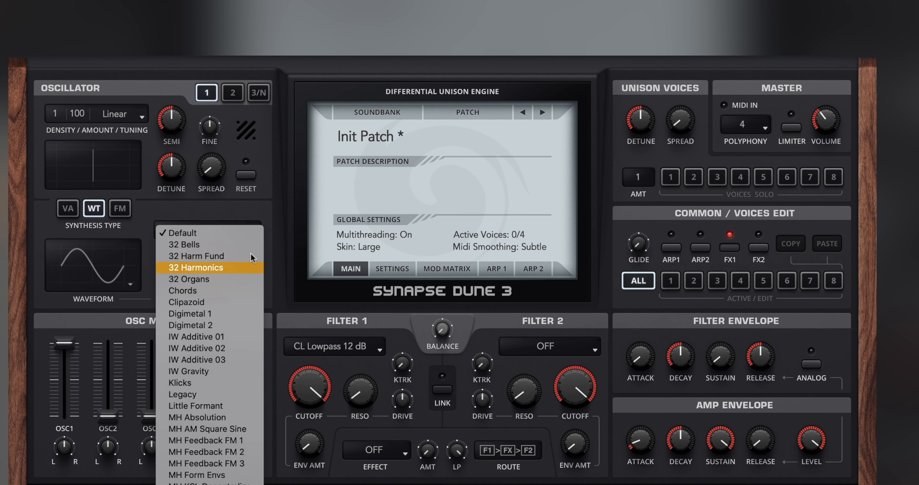
left_click(181, 242)
left_click(120, 210)
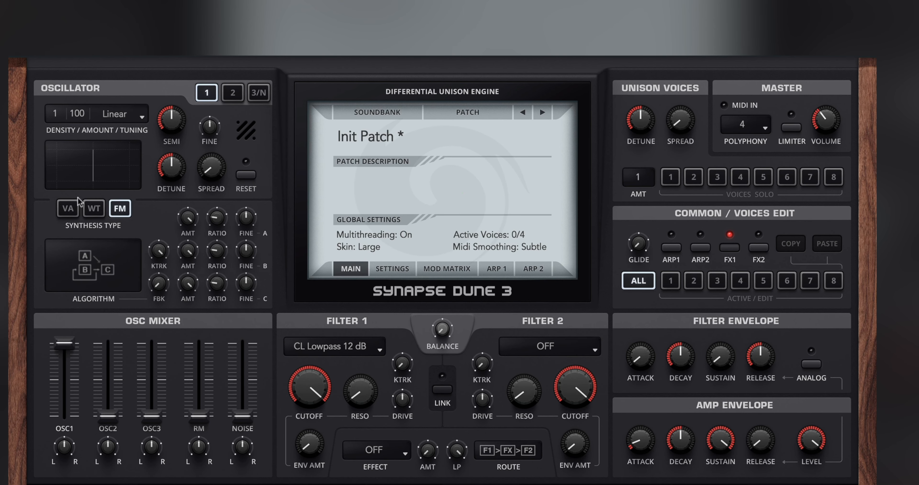
left_click(77, 213)
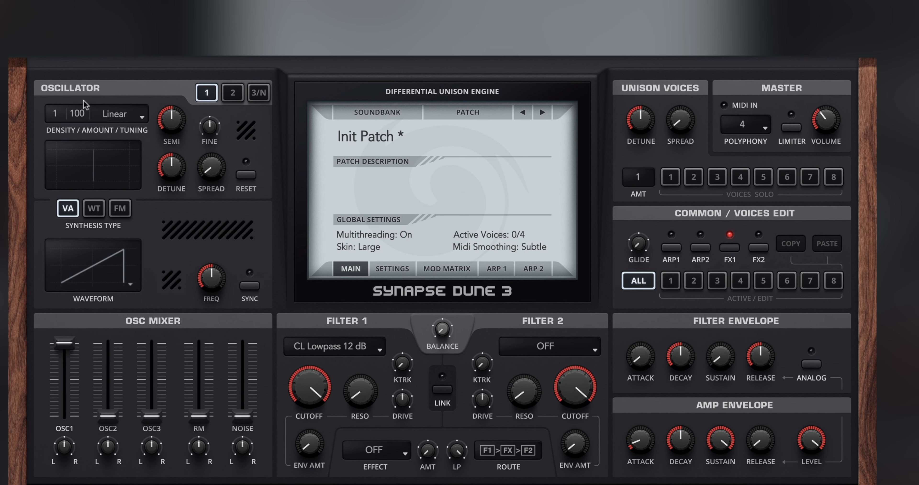
Set the master polyphony to Mono.
left_click(752, 129)
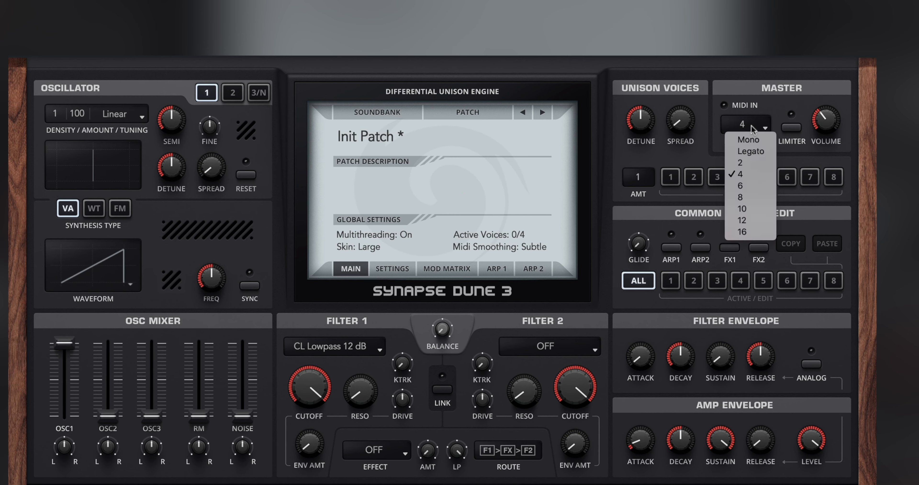
left_click(757, 139)
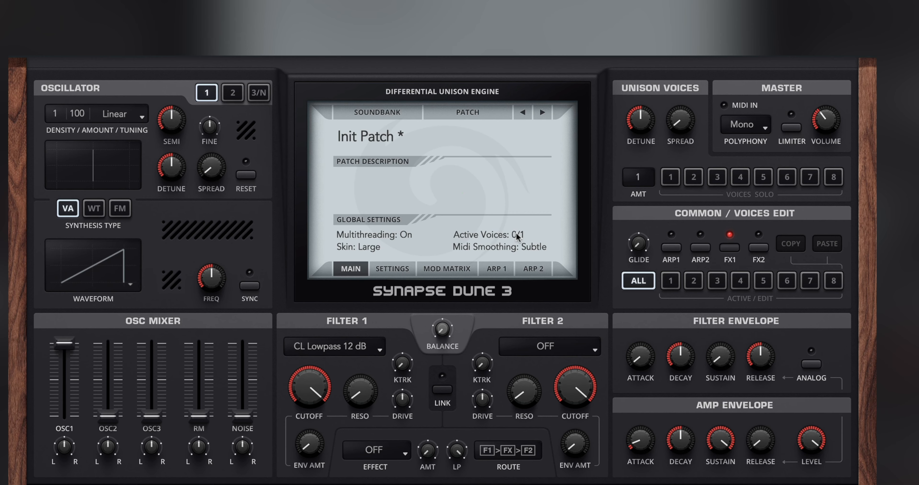
Raise oscillator 1's density to 32, keep its amount at 100, and turn its spread up to about three quarters.
scroll(639, 180, "up", 7)
left_click_drag(55, 117, 56, 93)
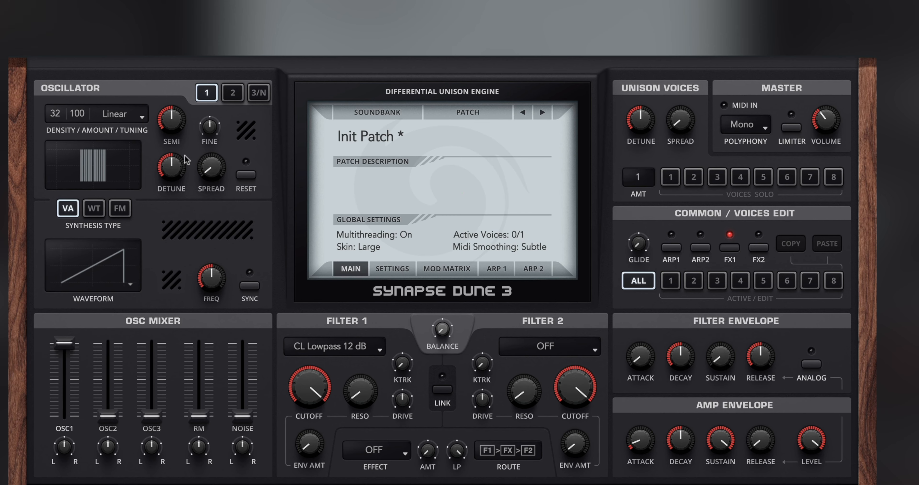
left_click_drag(77, 113, 94, 89)
left_click_drag(213, 170, 219, 77)
Set the unison voice amount to 8 and turn the unison spread up to about three quarters.
left_click(635, 175)
left_click_drag(641, 177, 641, 142)
left_click_drag(684, 119, 685, 71)
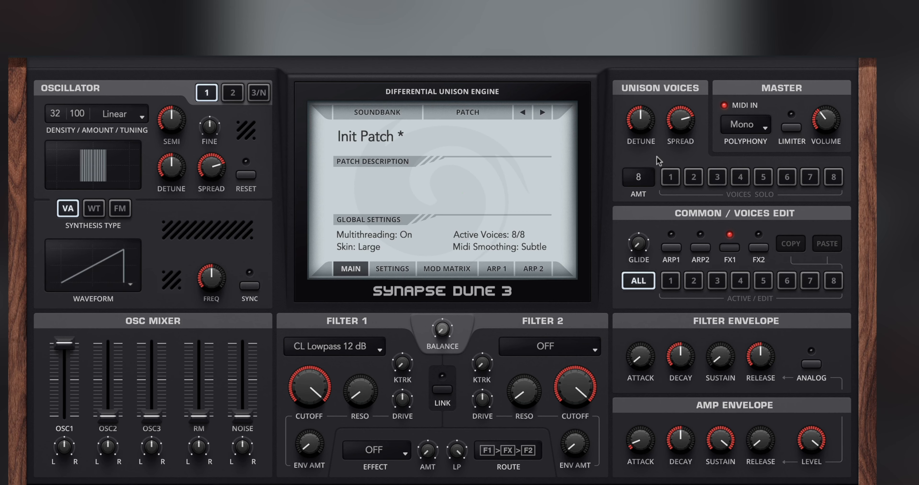
left_click_drag(638, 180, 635, 193)
left_click_drag(631, 231, 654, 53)
View the settings of oscillators 3/N and 2, returning to oscillator 1.
left_click(260, 93)
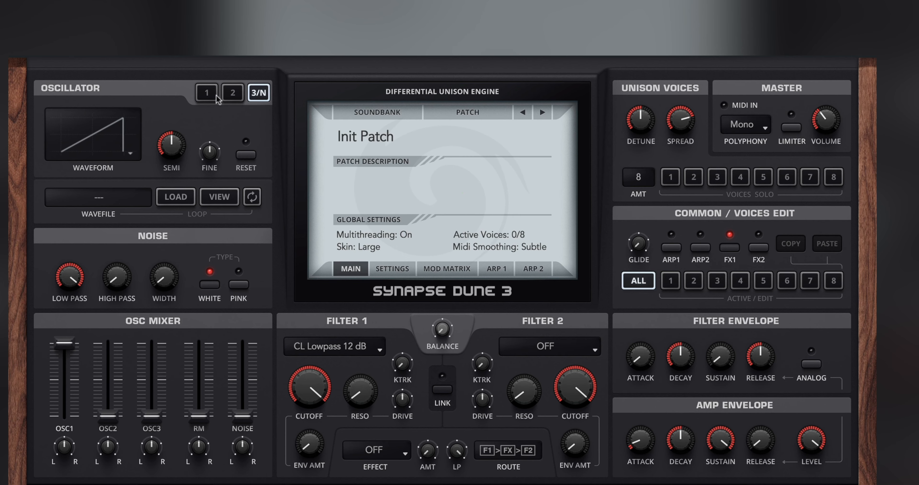
left_click(206, 93)
left_click(232, 93)
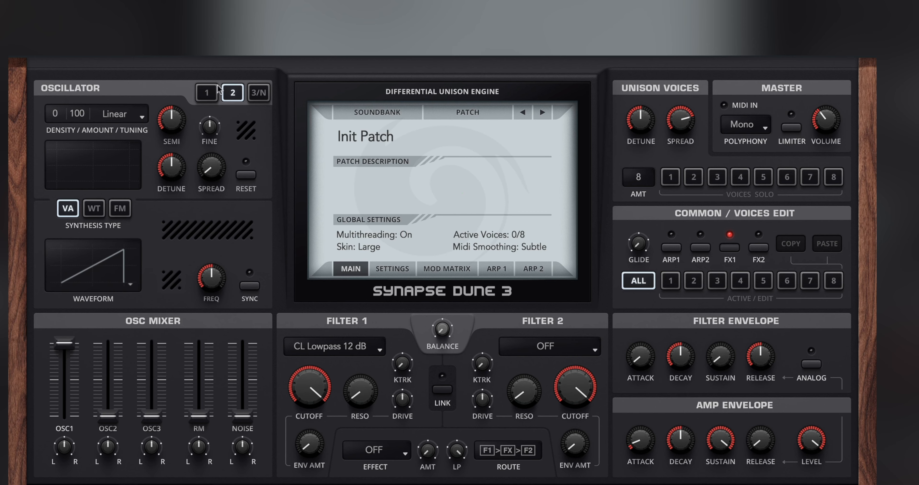
left_click(204, 93)
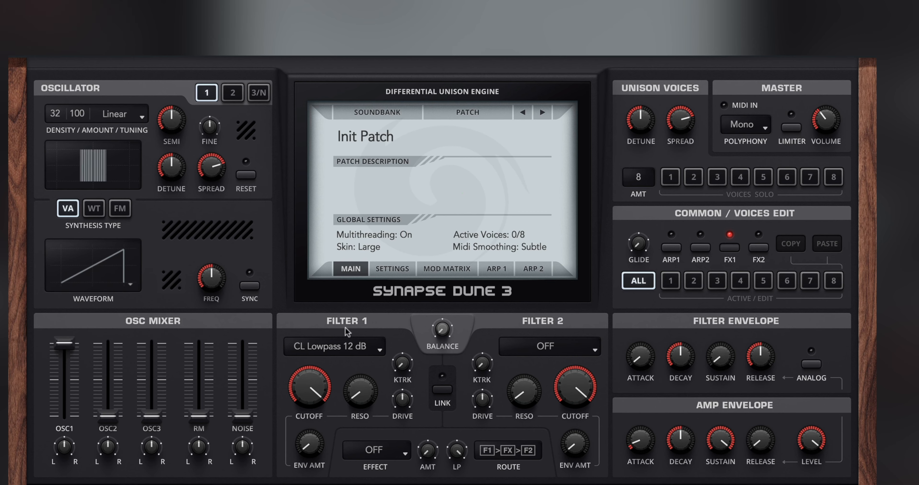
Change Filter 1 to CL Lowpass 24 dB and lower its cutoff to about a third.
left_click(340, 348)
left_click(337, 396)
left_click_drag(310, 380, 292, 461)
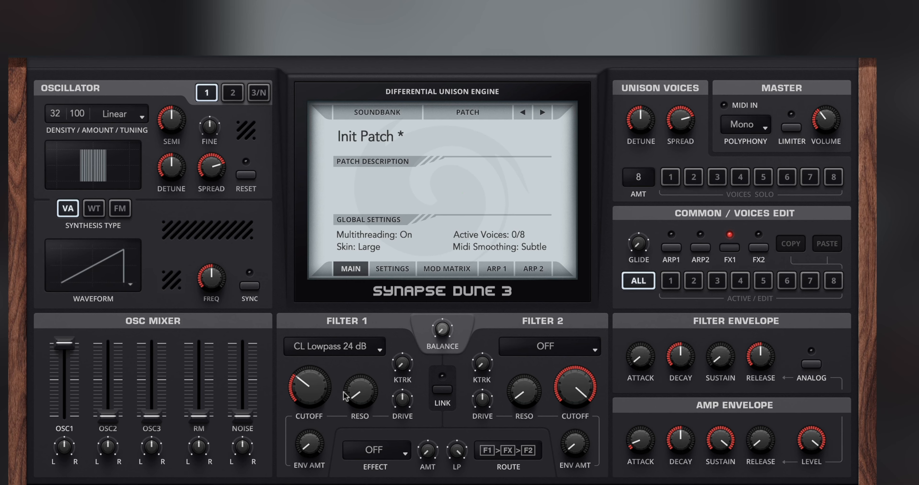
Turn on the filter envelope's analog mode and raise Filter 1's envelope amount to a little below its midpoint.
mouse_move(308, 451)
left_mouse_down()
mouse_move(308, 442)
mouse_move(308, 451)
left_mouse_up()
left_click_drag(681, 357, 717, 357)
left_click_drag(679, 357, 679, 354)
mouse_move(308, 442)
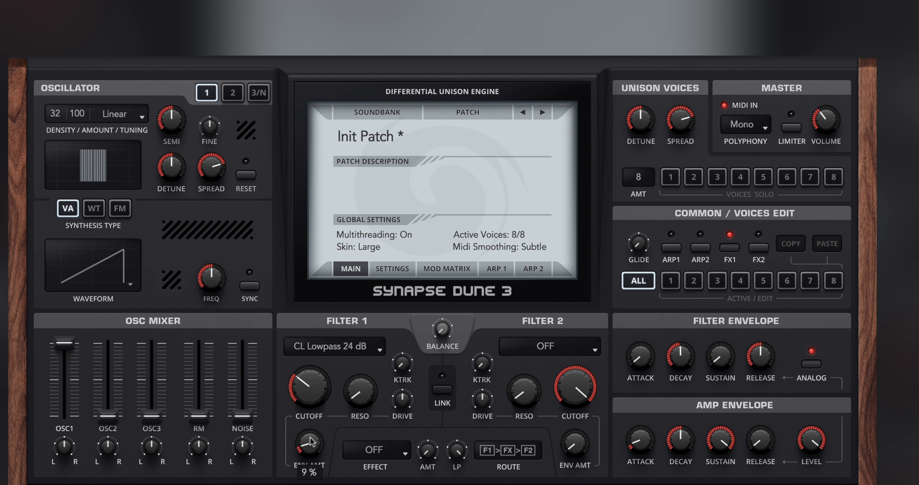
left_click_drag(308, 445, 314, 411)
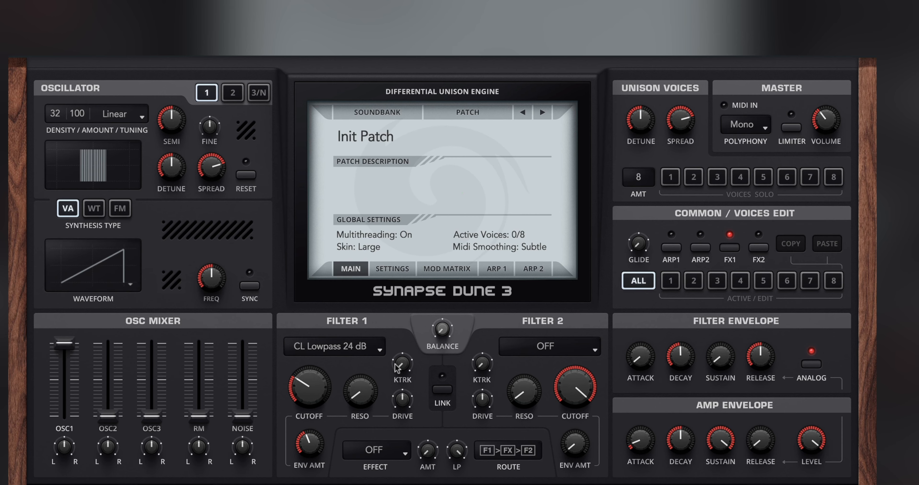
Look through the Filter 2 types, leaving it OFF, and turn Filter 1's drive up well above its midpoint.
left_click(524, 346)
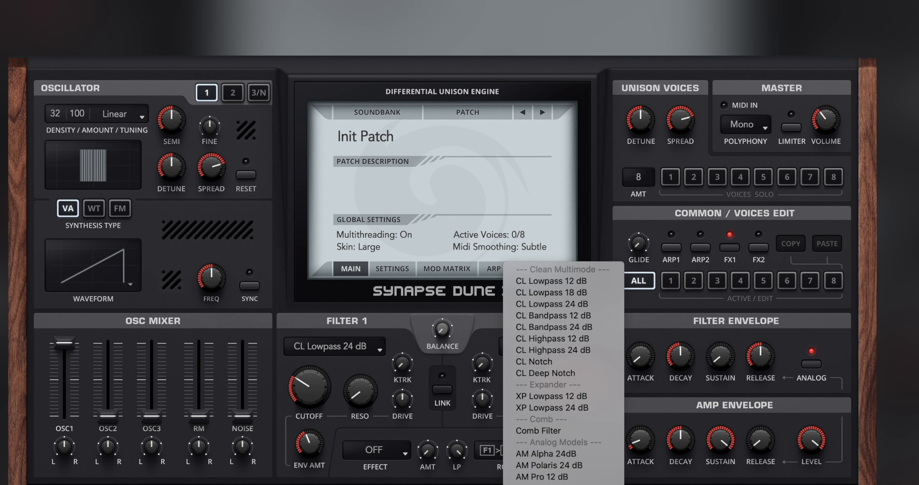
left_click(479, 350)
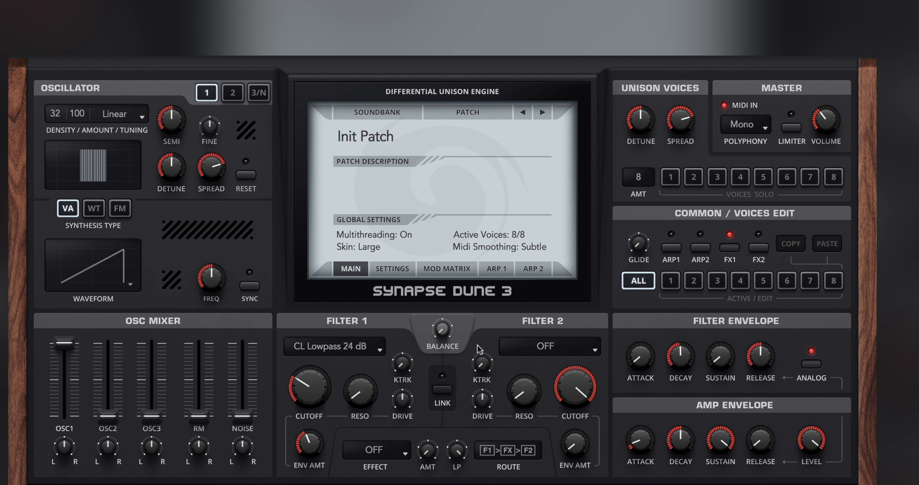
left_click_drag(403, 400, 415, 363)
Route MWheel to Filter 1 Cutoff in the first mod matrix slot with an amount of +50.
left_click(444, 269)
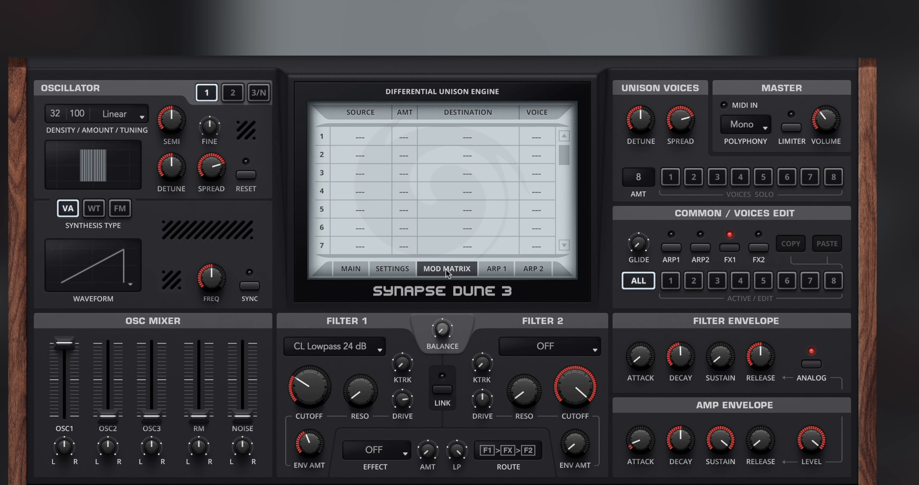
left_click(367, 138)
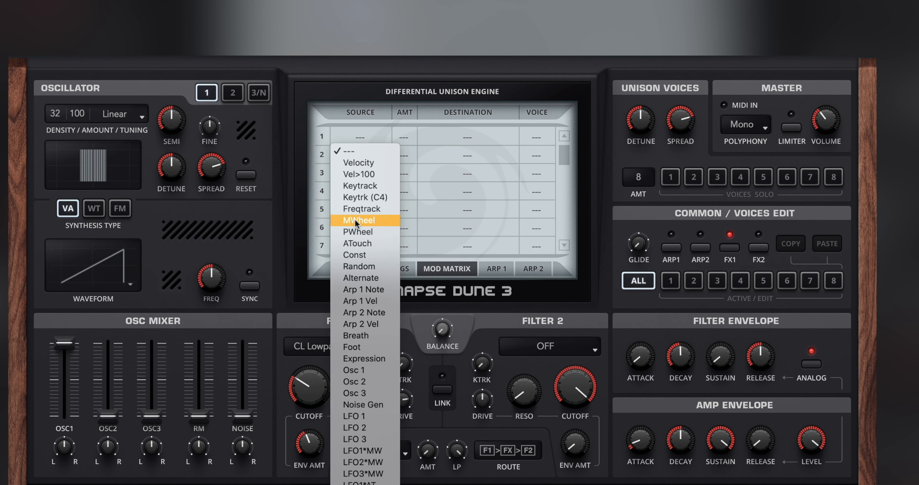
left_click(368, 221)
left_click(446, 139)
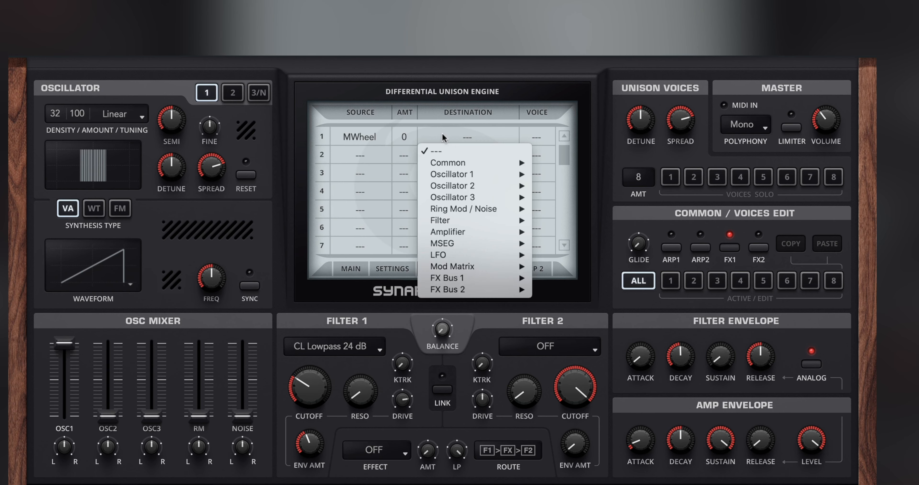
mouse_move(448, 221)
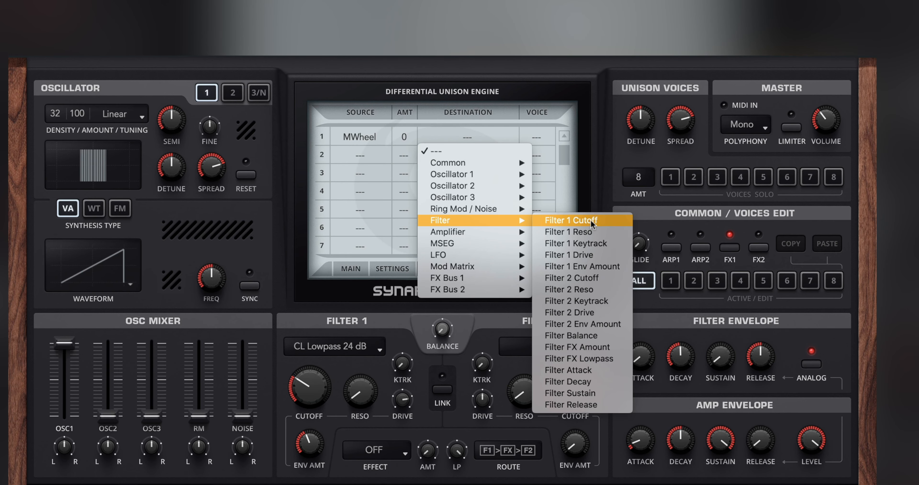
left_click(595, 221)
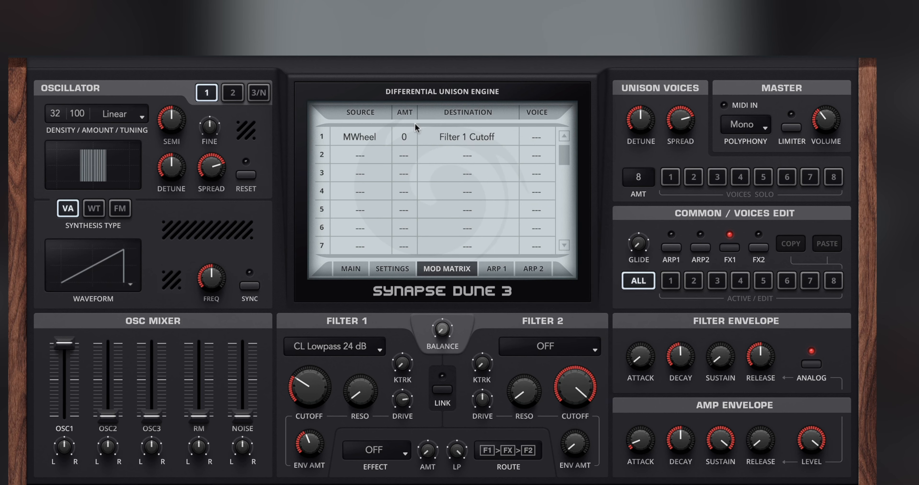
left_click_drag(405, 139, 403, 159)
double_click(405, 139)
left_click_drag(401, 136, 402, 86)
Set the filter effect to Light Dist and turn its amount up slightly.
left_click(396, 452)
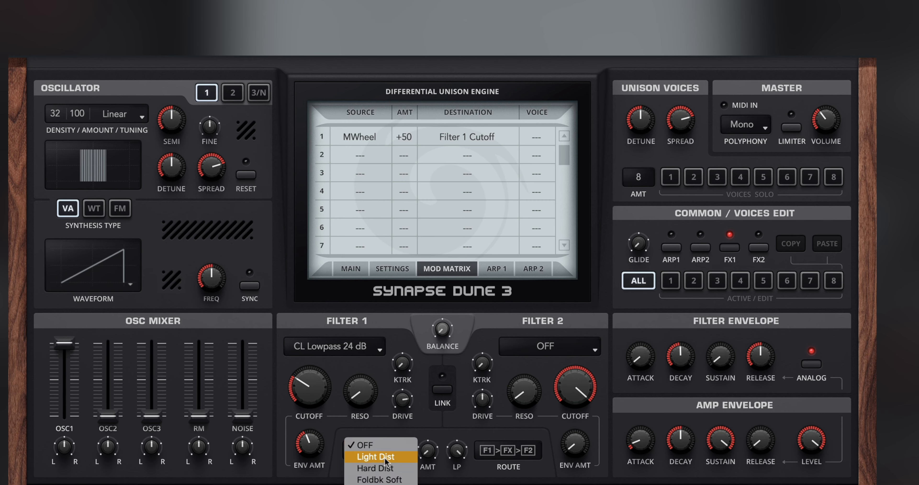
left_click(384, 457)
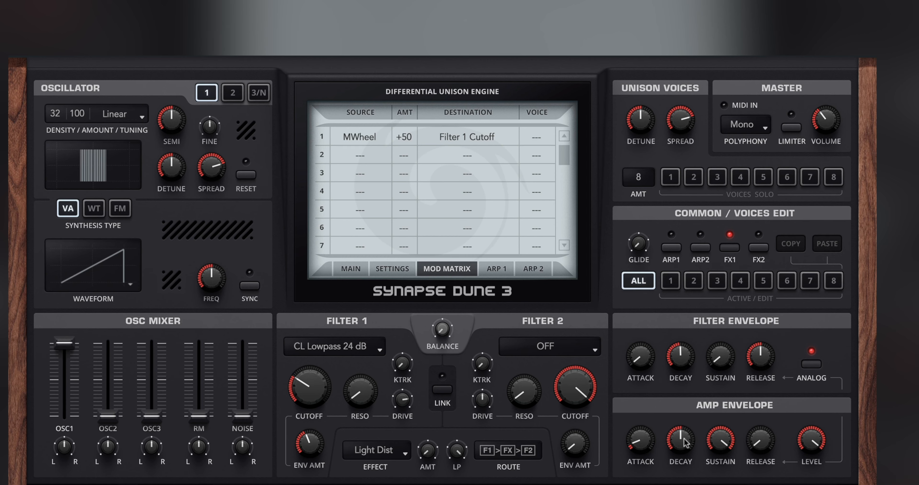
left_click_drag(429, 452, 427, 426)
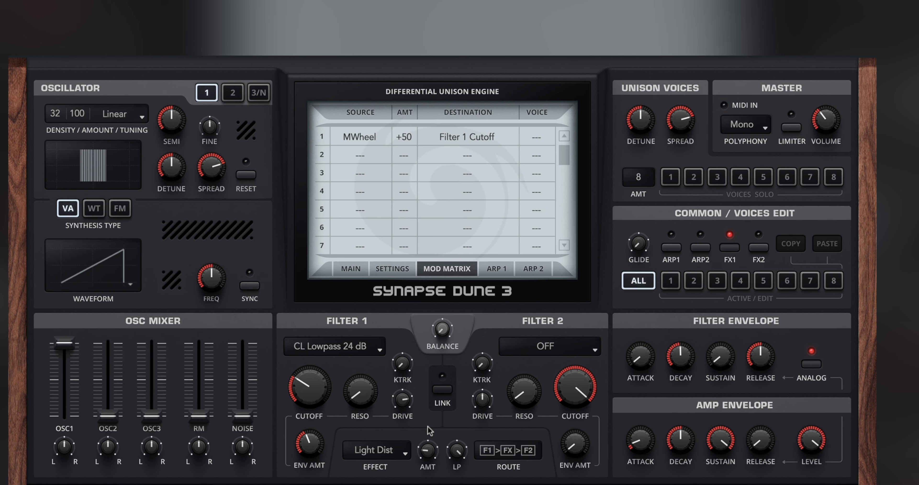